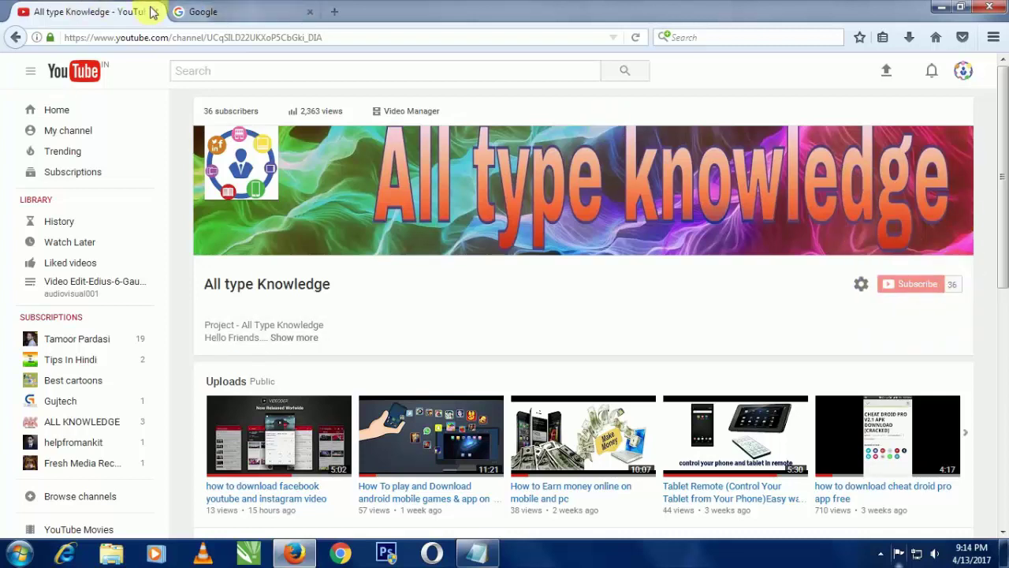
Step: Go to the Google homepage tab and launch Google Drive from the apps grid
{"action": "left_click", "coordinate": [228, 10]}
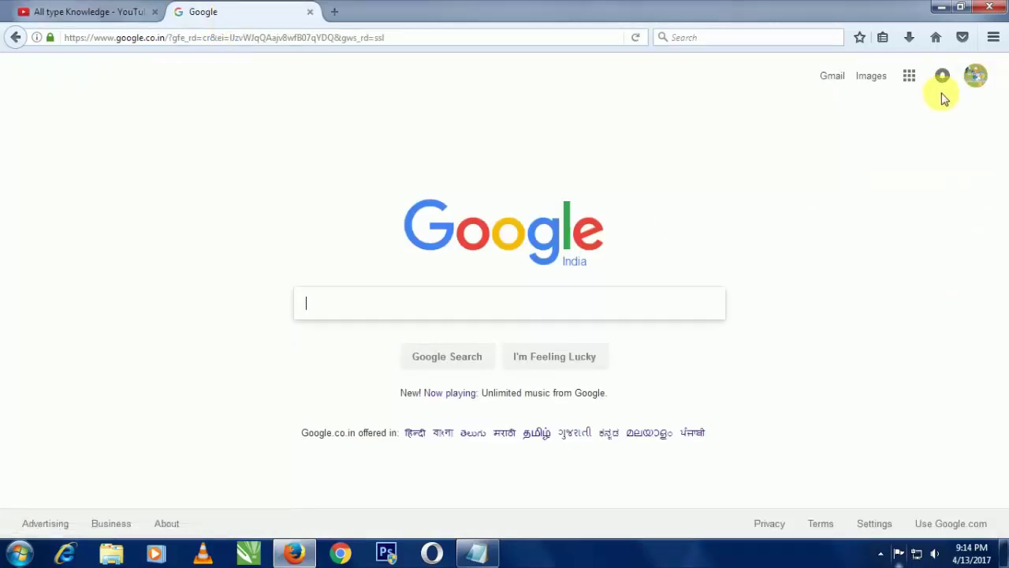
{"action": "left_click", "coordinate": [915, 81]}
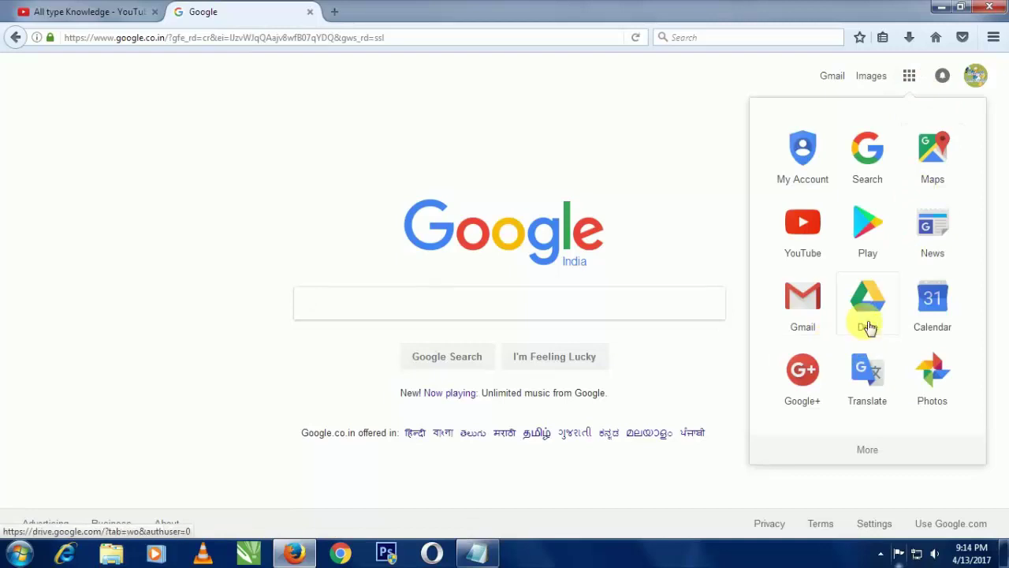
{"action": "left_click", "coordinate": [867, 315]}
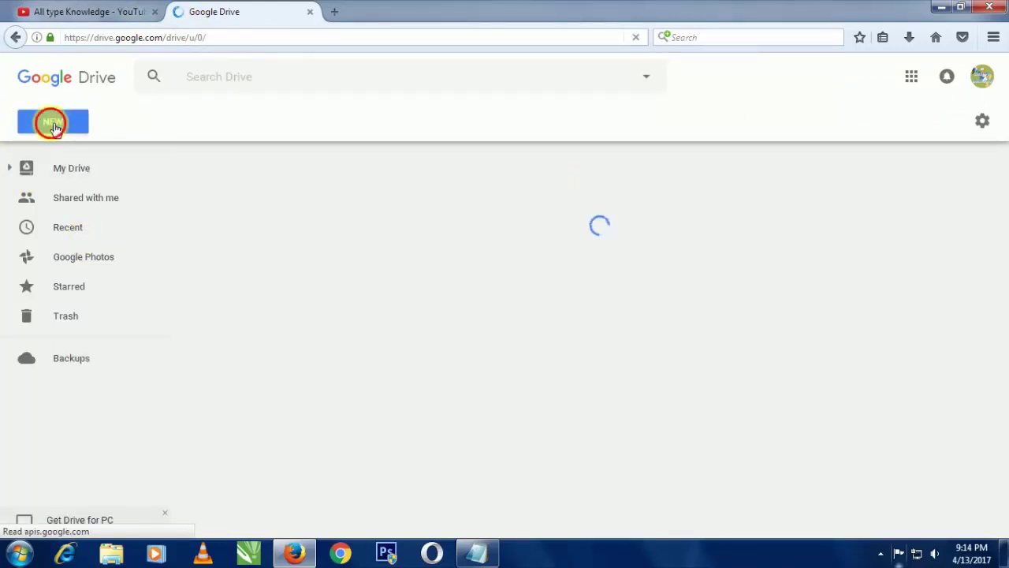
Step: Upload _signed881051124191814.pdf from Downloads to My Drive and bring up its context menu
{"action": "left_click", "coordinate": [54, 124]}
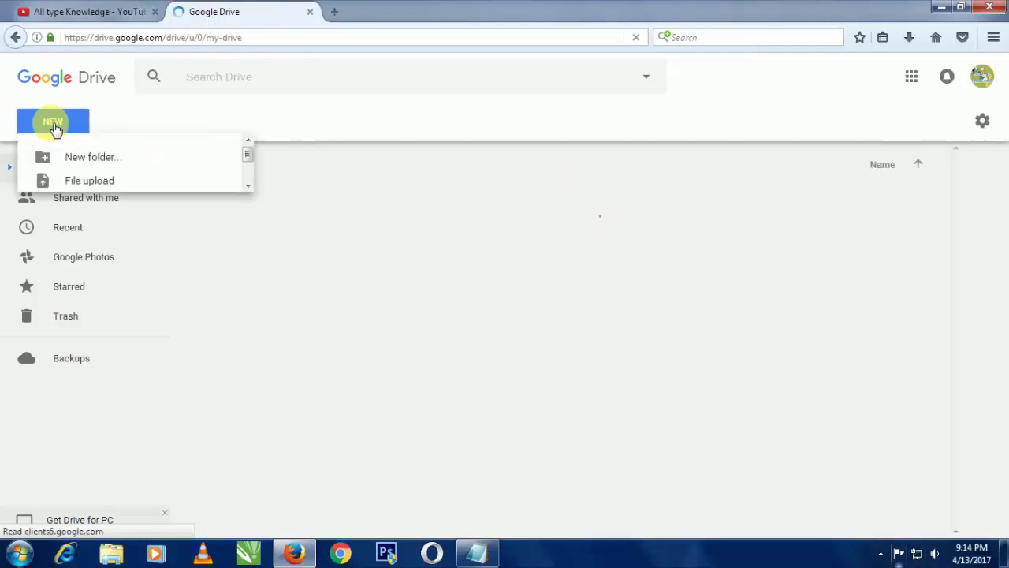
{"action": "left_click", "coordinate": [90, 180]}
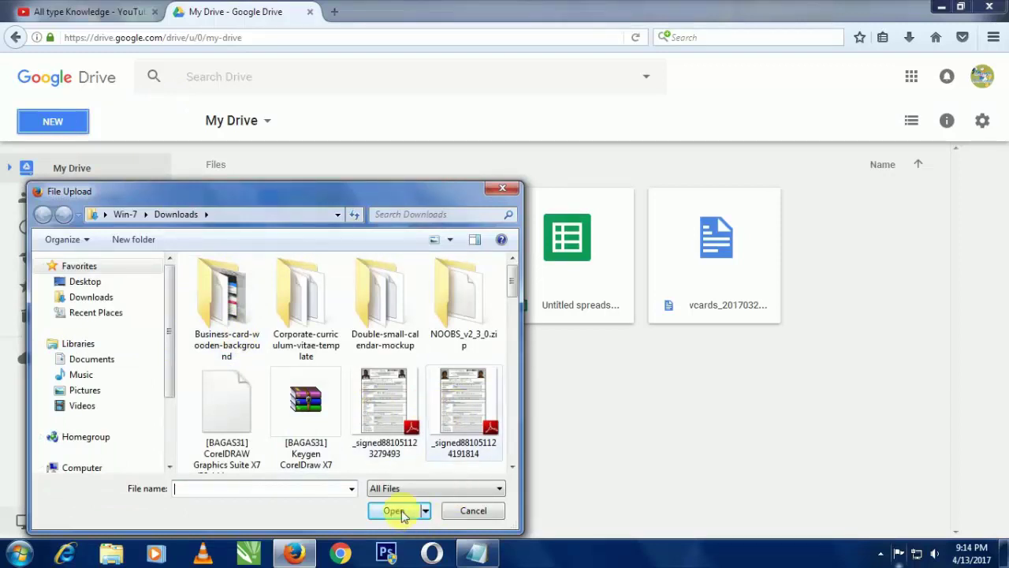
{"action": "left_click", "coordinate": [453, 414]}
{"action": "left_click", "coordinate": [396, 511]}
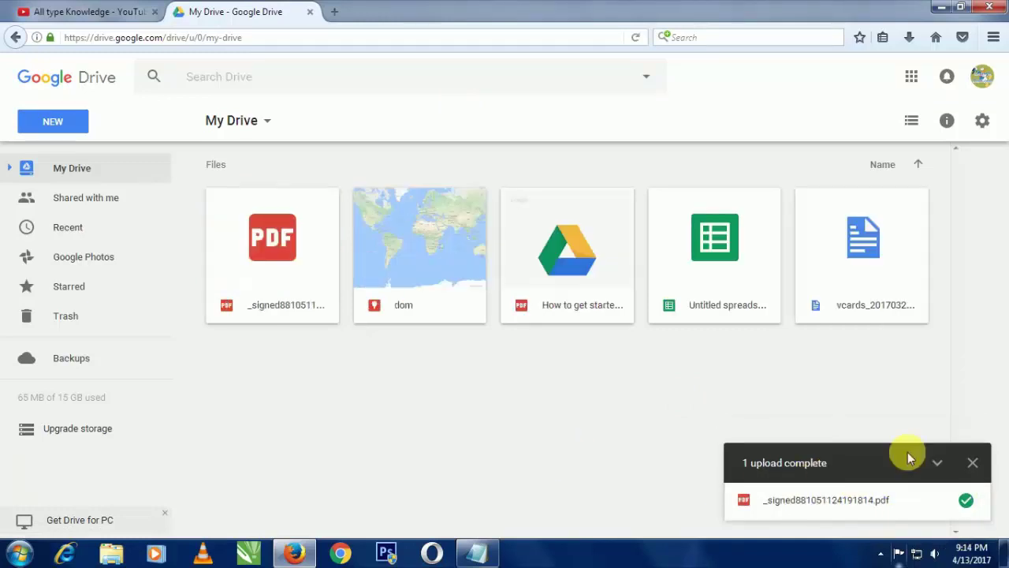
{"action": "left_click", "coordinate": [972, 463]}
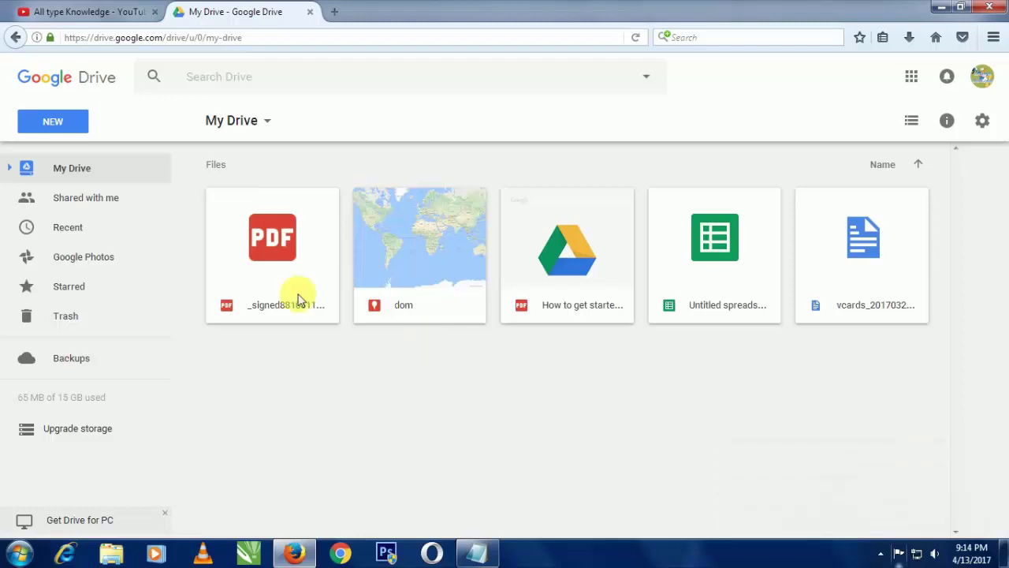
{"action": "left_click", "coordinate": [254, 265]}
{"action": "right_click", "coordinate": [254, 265]}
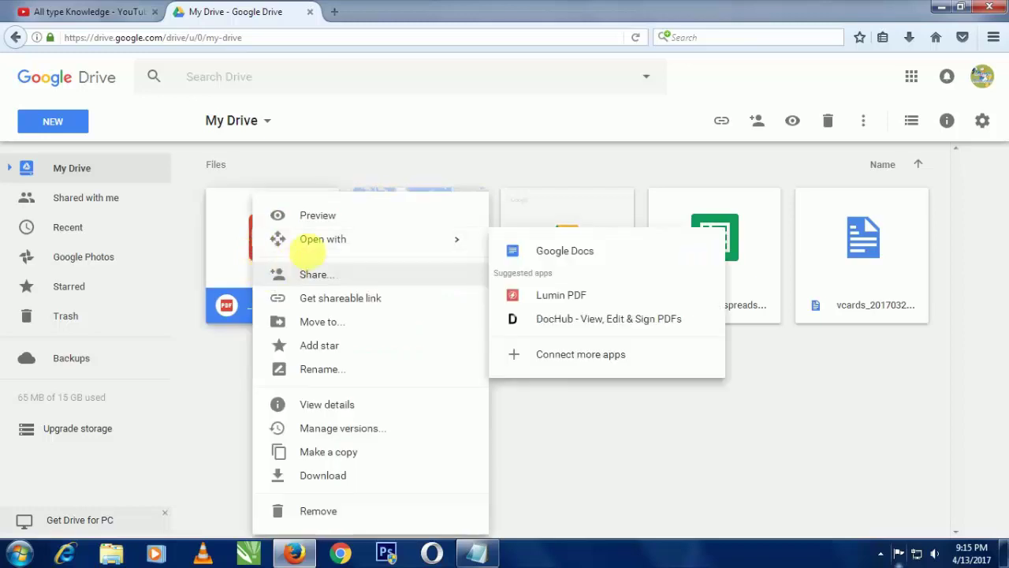
Step: Open the uploaded PDF with Google Docs and scroll through the converted PAN form text
{"action": "left_click", "coordinate": [551, 251]}
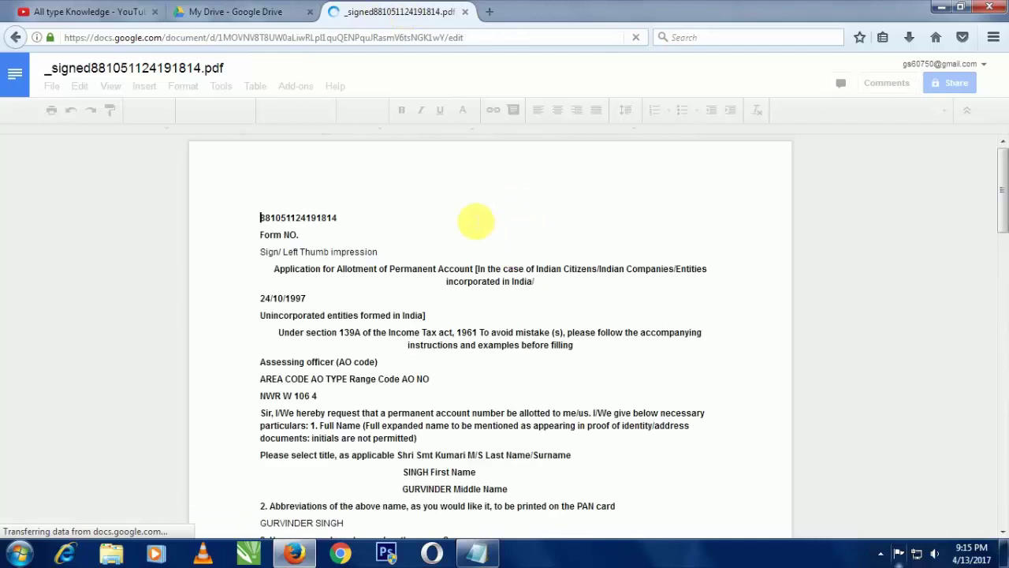
{"action": "scroll", "coordinate": [476, 219], "scroll_direction": "down", "scroll_amount": 2}
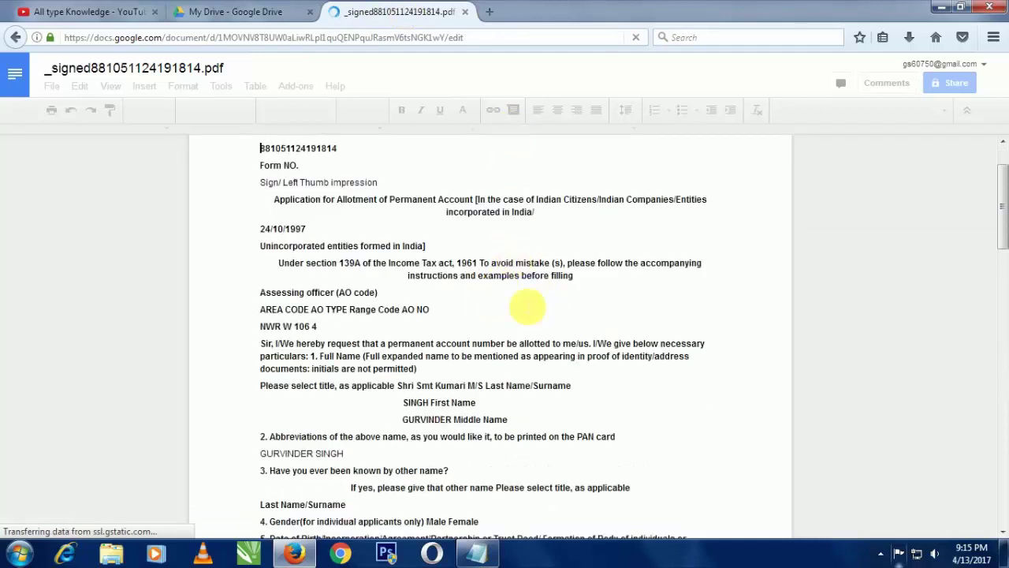
{"action": "scroll", "coordinate": [520, 284], "scroll_direction": "down", "scroll_amount": 5}
{"action": "scroll", "coordinate": [519, 273], "scroll_direction": "down", "scroll_amount": 5}
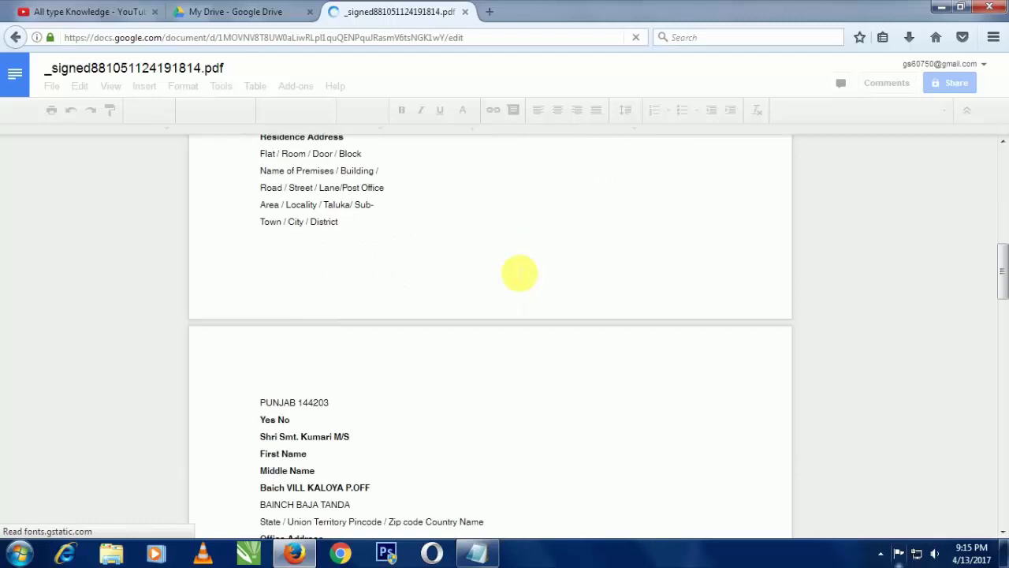
{"action": "scroll", "coordinate": [519, 273], "scroll_direction": "down", "scroll_amount": 10}
{"action": "scroll", "coordinate": [511, 280], "scroll_direction": "down", "scroll_amount": 2}
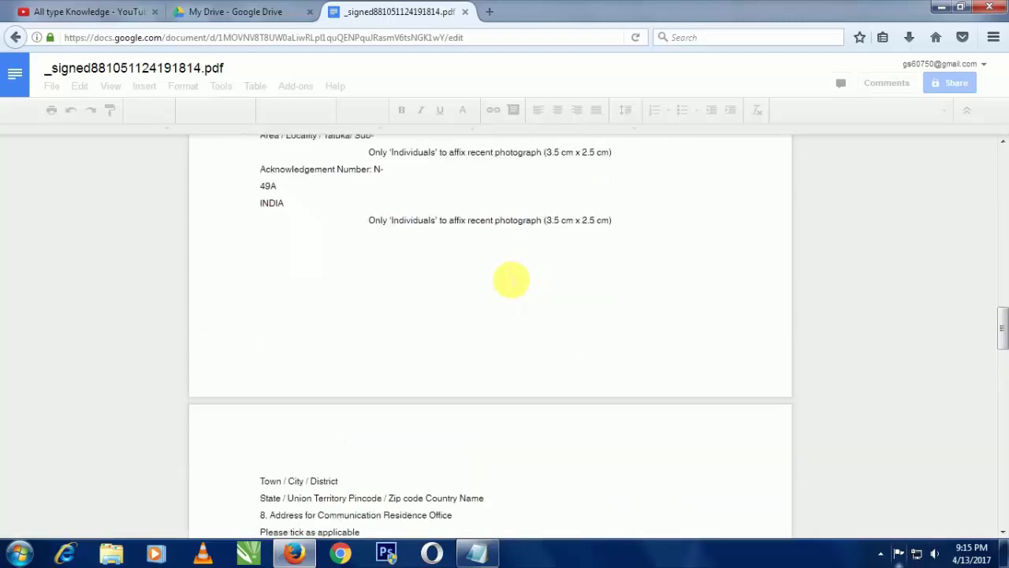
{"action": "scroll", "coordinate": [511, 280], "scroll_direction": "up", "scroll_amount": 7}
{"action": "scroll", "coordinate": [511, 279], "scroll_direction": "up", "scroll_amount": 5}
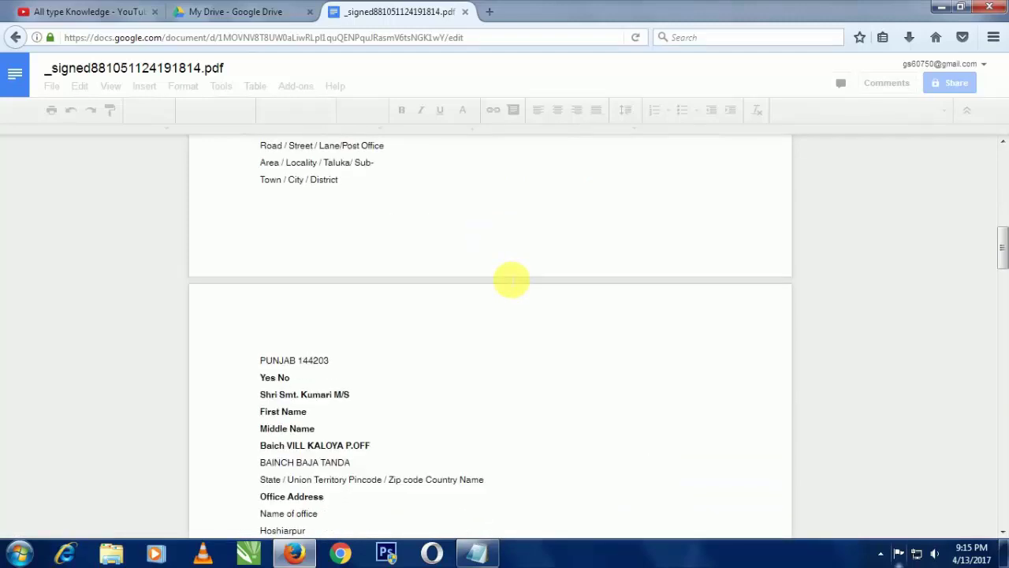
Step: Select the form text from the top of the Google Doc
{"action": "key", "text": "ctrl+a"}
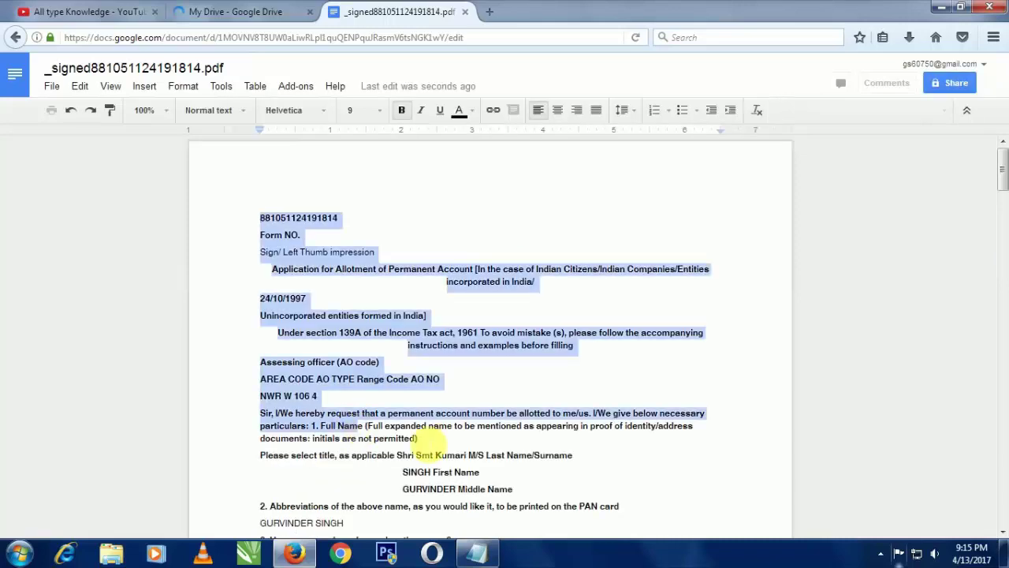
{"action": "left_click_drag", "start_coordinate": [464, 455], "coordinate": [568, 560]}
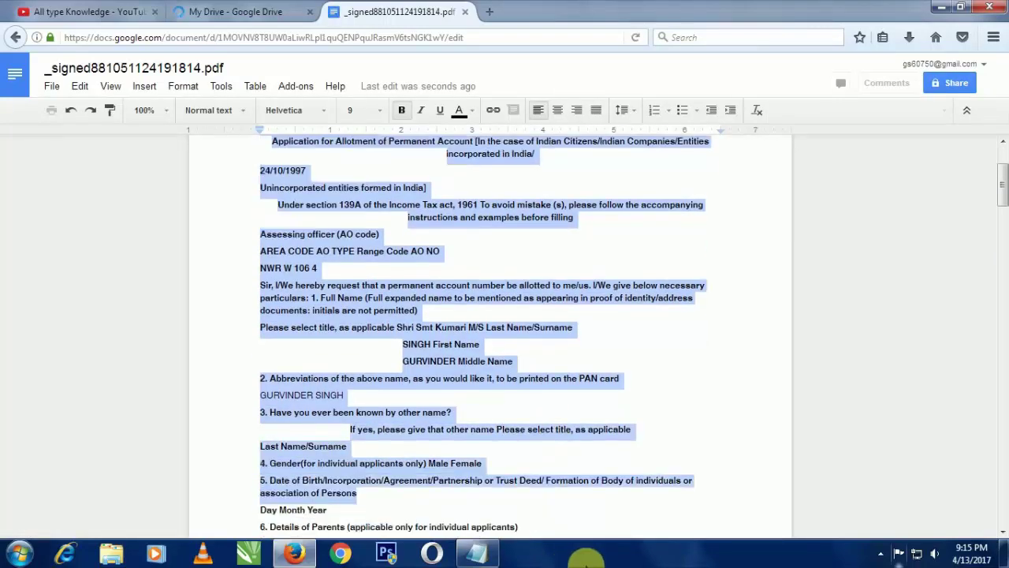
{"action": "mouse_move", "coordinate": [568, 558]}
{"action": "left_mouse_down"}
{"action": "mouse_move", "coordinate": [582, 560]}
{"action": "mouse_move", "coordinate": [561, 558]}
{"action": "left_mouse_up"}
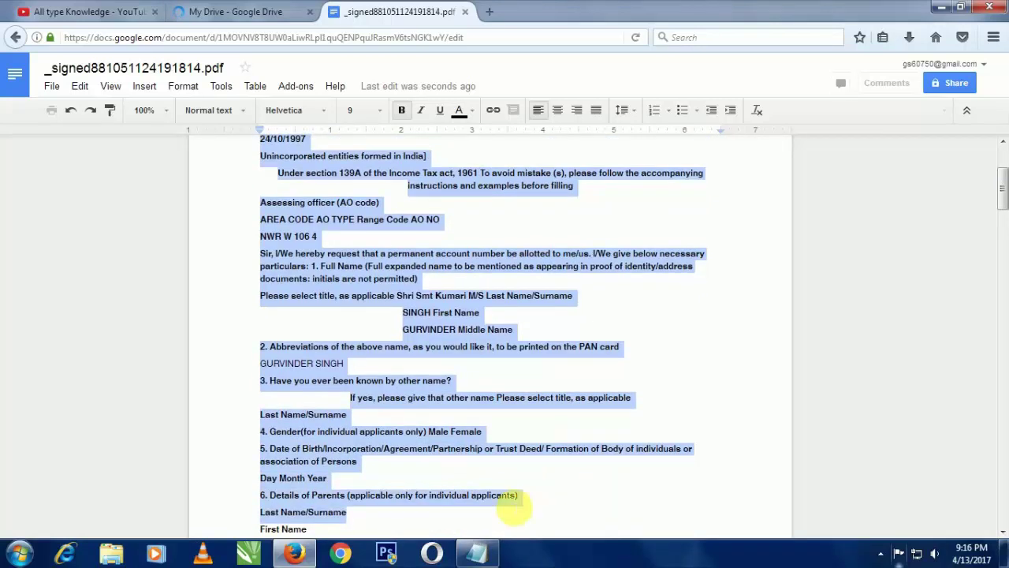
{"action": "left_click_drag", "start_coordinate": [621, 520], "coordinate": [427, 505]}
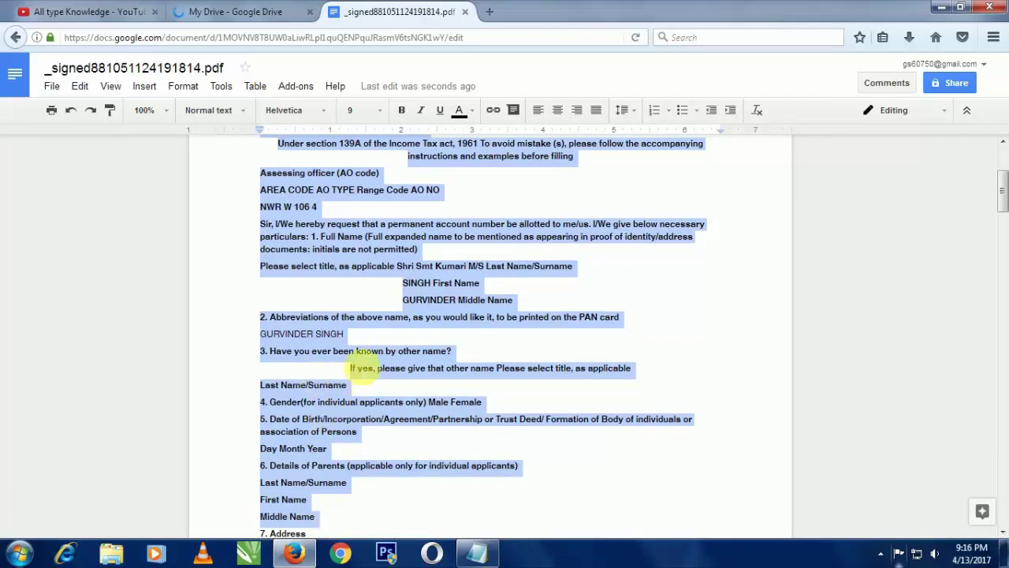
Step: Copy the selected form text, dismiss the copying-and-pasting notice, and restore Notepad
{"action": "right_click", "coordinate": [365, 364]}
{"action": "left_click", "coordinate": [359, 107]}
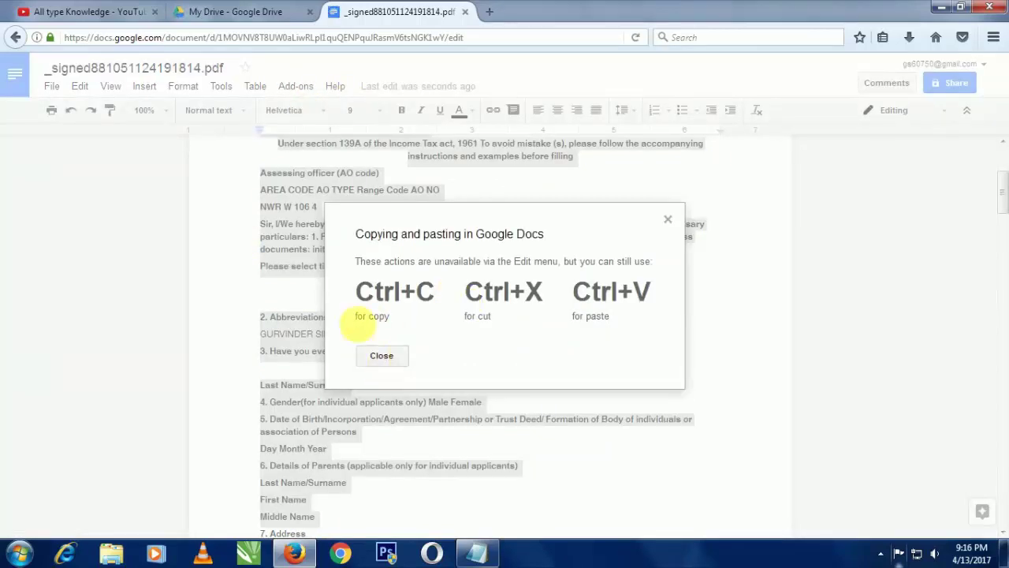
{"action": "left_click", "coordinate": [668, 221]}
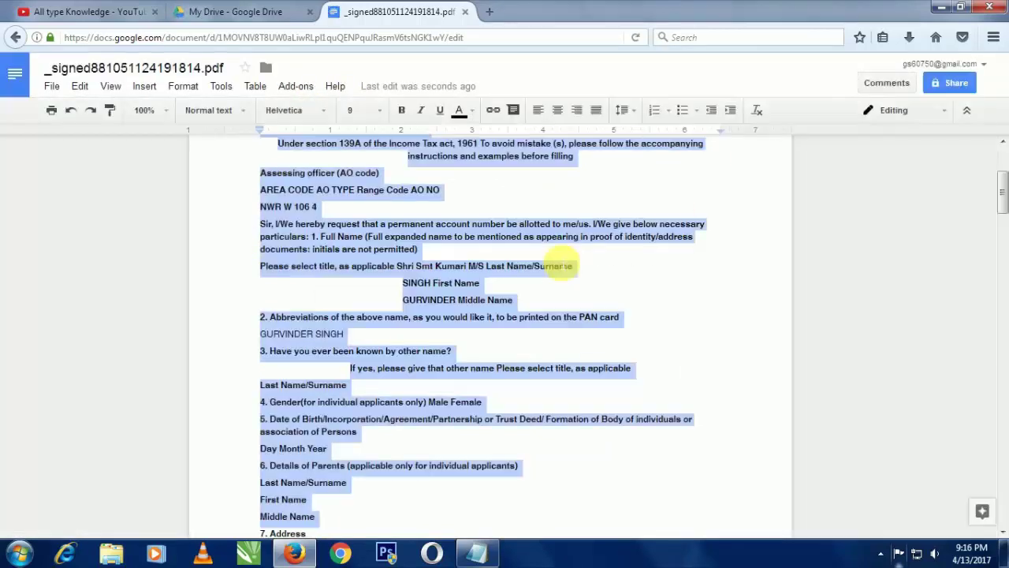
{"action": "left_click", "coordinate": [479, 556]}
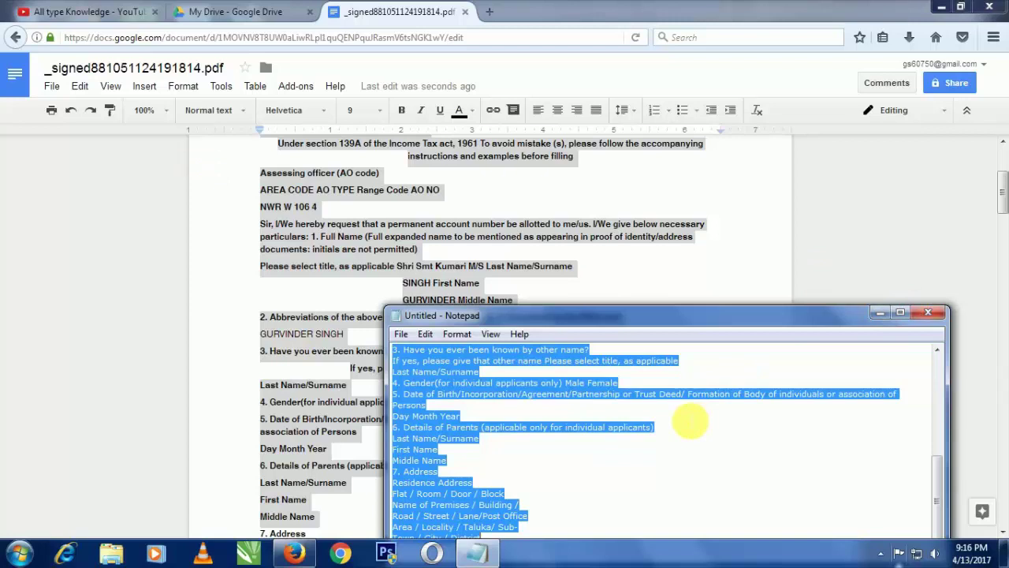
Step: Maximize Notepad and select all the pasted PAN form text from header to Town / City / District
{"action": "left_click", "coordinate": [690, 422]}
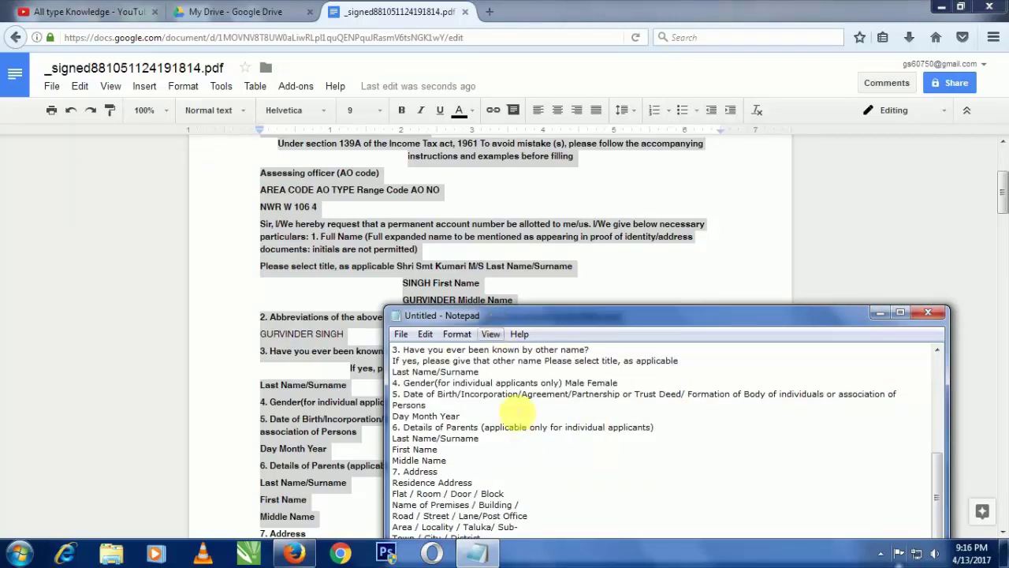
{"action": "scroll", "coordinate": [517, 410], "scroll_direction": "up", "scroll_amount": 4}
{"action": "scroll", "coordinate": [517, 406], "scroll_direction": "up", "scroll_amount": 3}
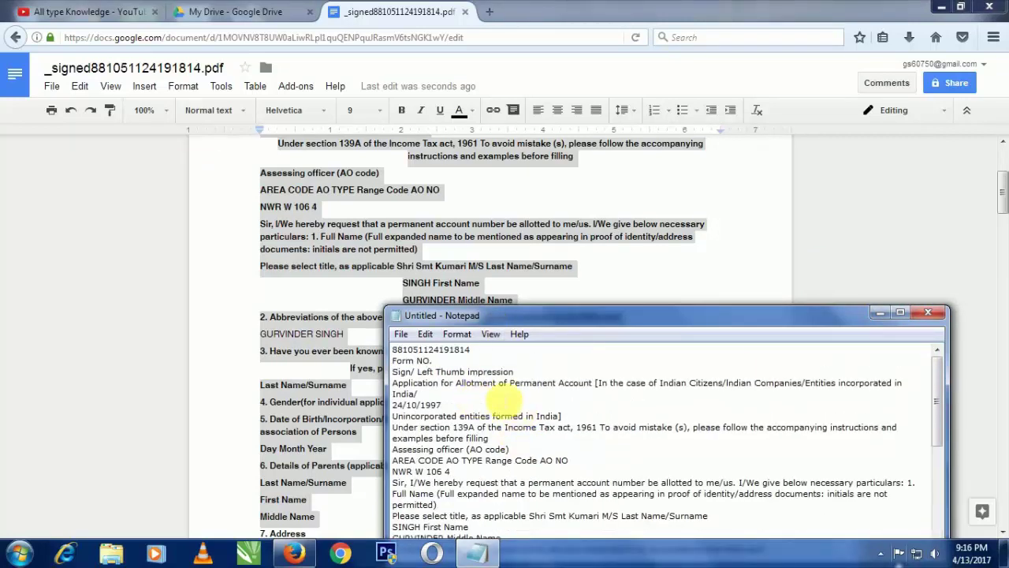
{"action": "left_click", "coordinate": [900, 313]}
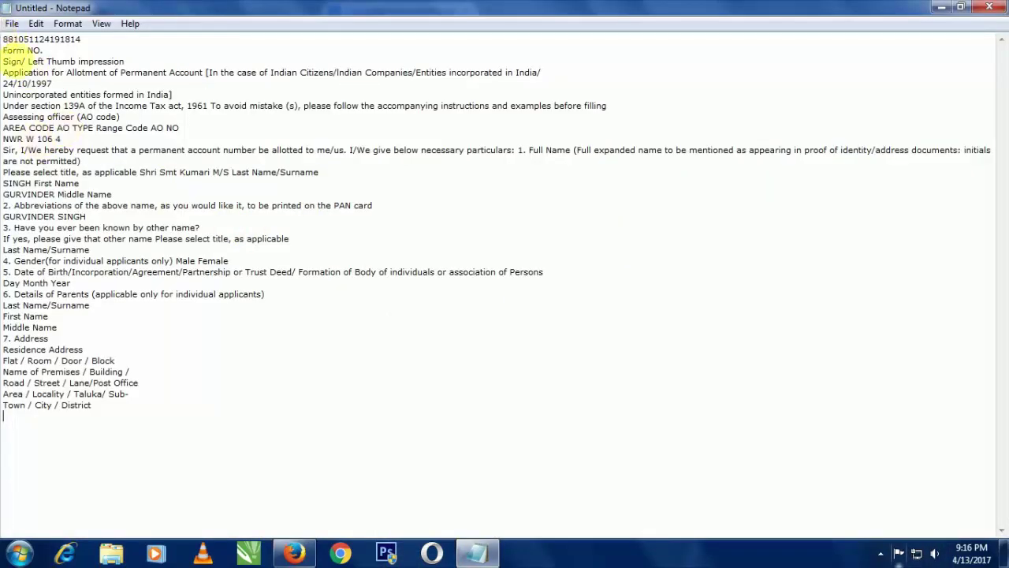
{"action": "left_click_drag", "start_coordinate": [3, 38], "coordinate": [164, 420]}
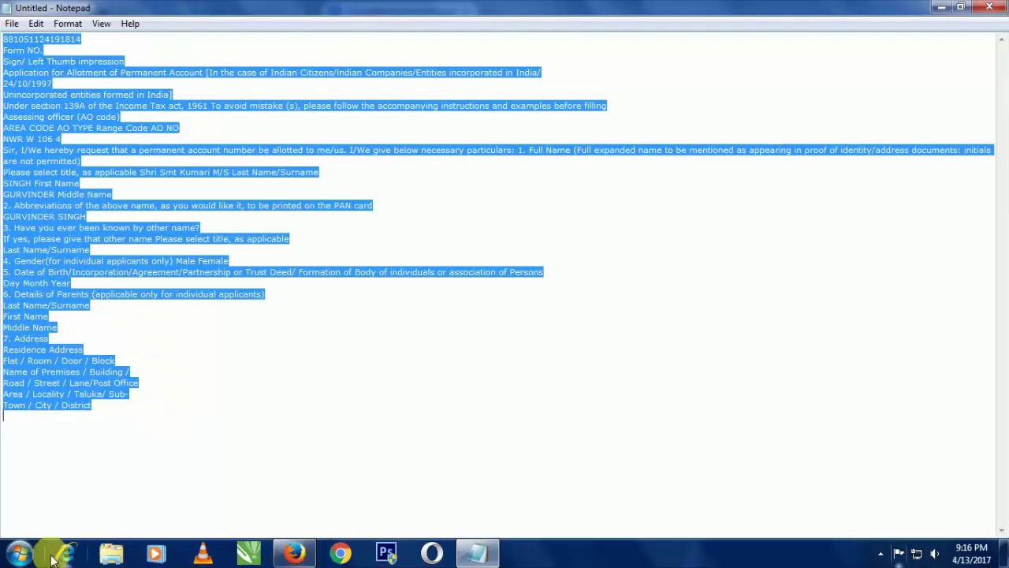
Step: Launch Microsoft Office Word 2007 and paste the copied form text into the blank document
{"action": "left_click", "coordinate": [19, 553]}
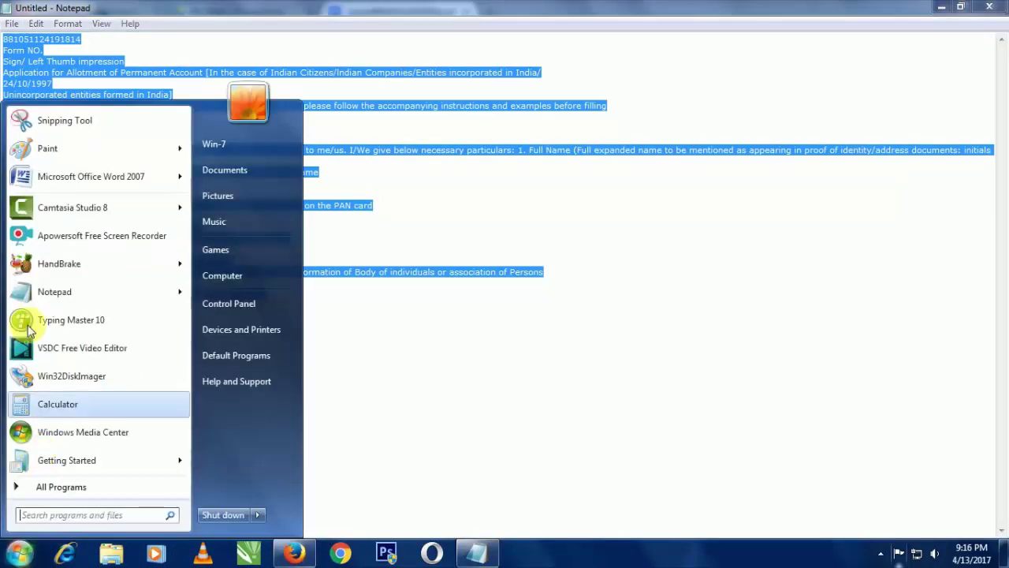
{"action": "left_click", "coordinate": [43, 180]}
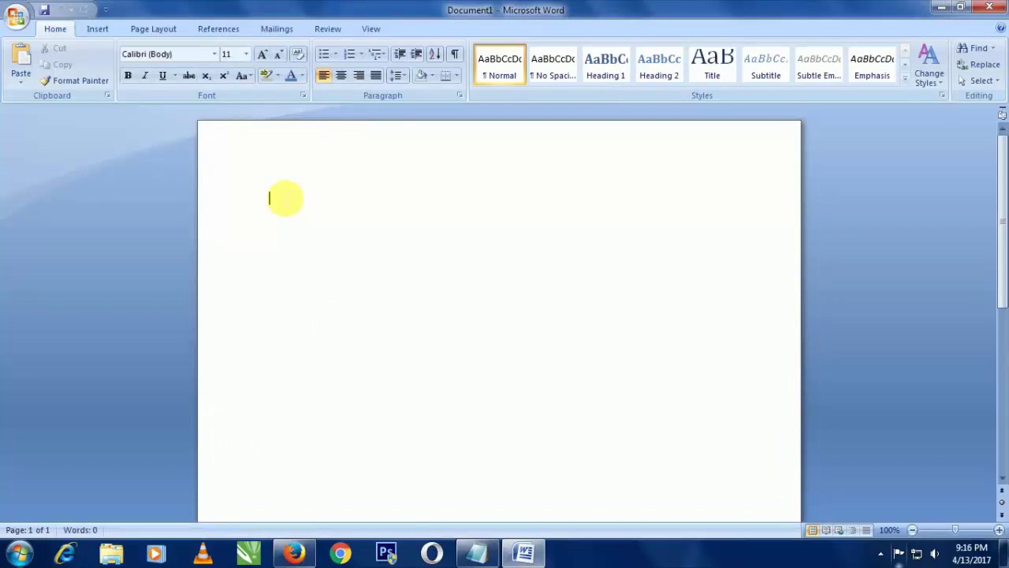
{"action": "key", "text": "ctrl+v"}
{"action": "scroll", "coordinate": [343, 263], "scroll_direction": "up", "scroll_amount": 5}
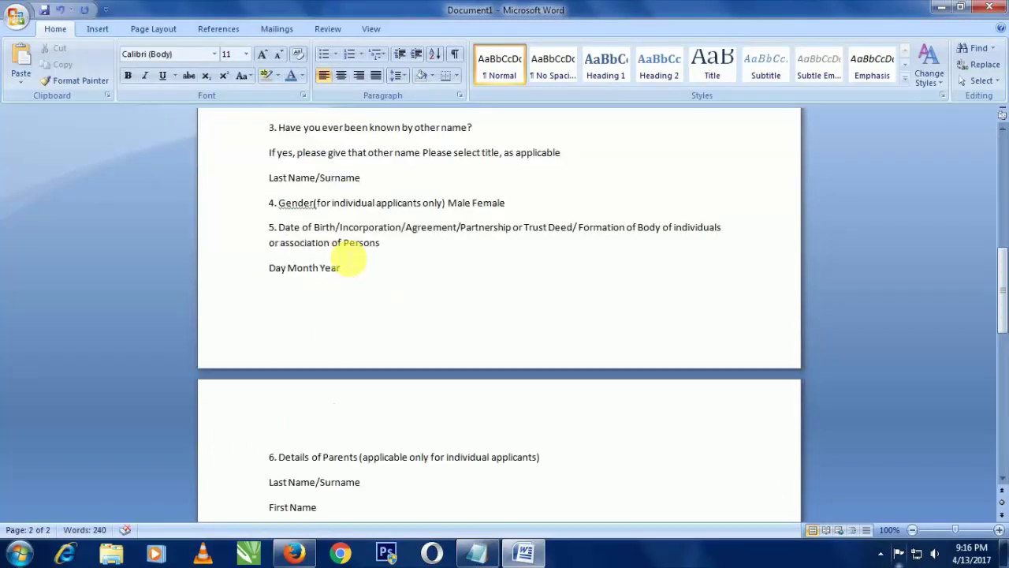
{"action": "scroll", "coordinate": [416, 257], "scroll_direction": "up", "scroll_amount": 10}
{"action": "scroll", "coordinate": [344, 261], "scroll_direction": "up", "scroll_amount": 3}
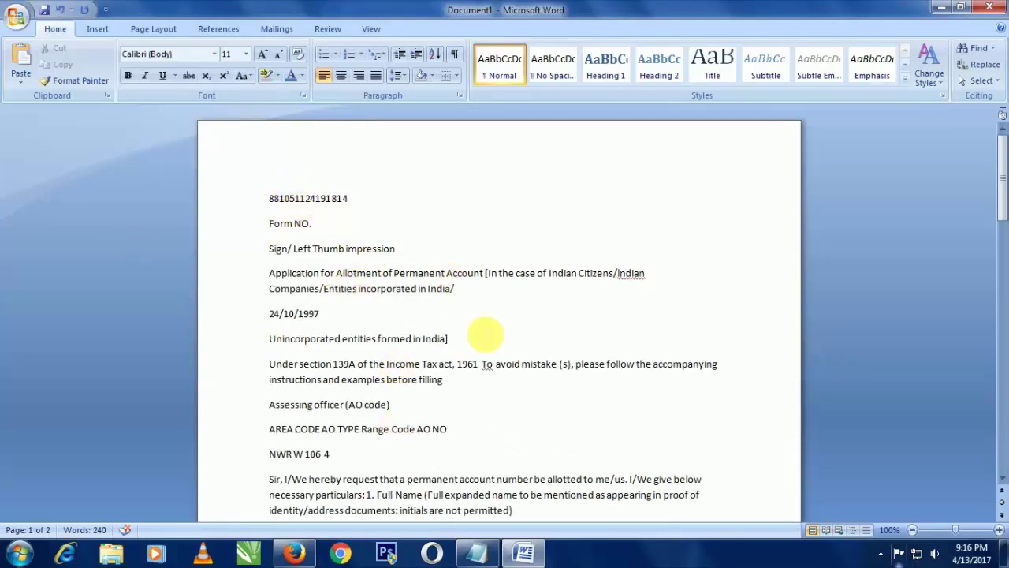
Step: Review the pasted PAN form text across its 2 pages in Document1
{"action": "scroll", "coordinate": [473, 335], "scroll_direction": "down", "scroll_amount": 2}
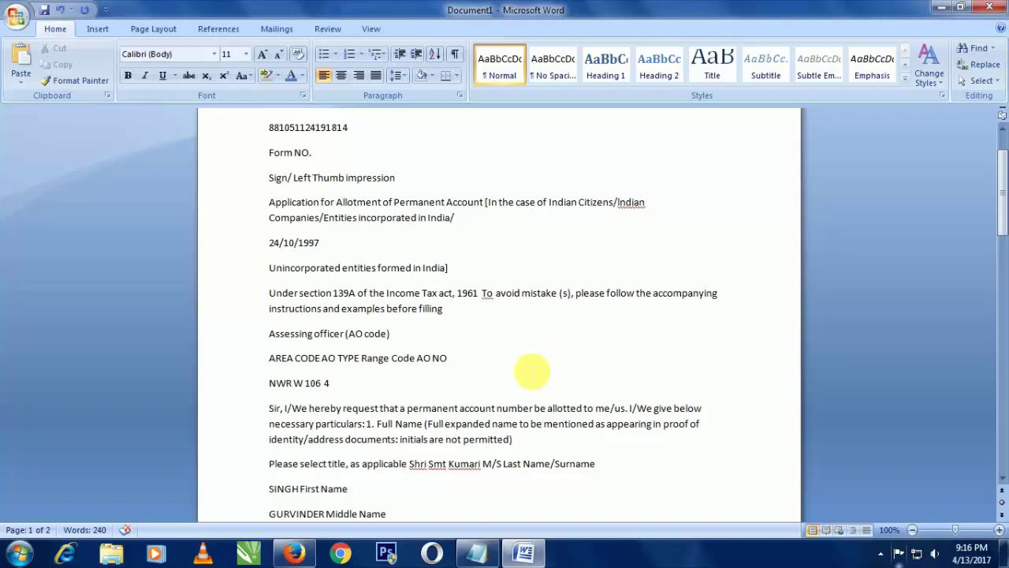
{"action": "scroll", "coordinate": [533, 371], "scroll_direction": "down", "scroll_amount": 2}
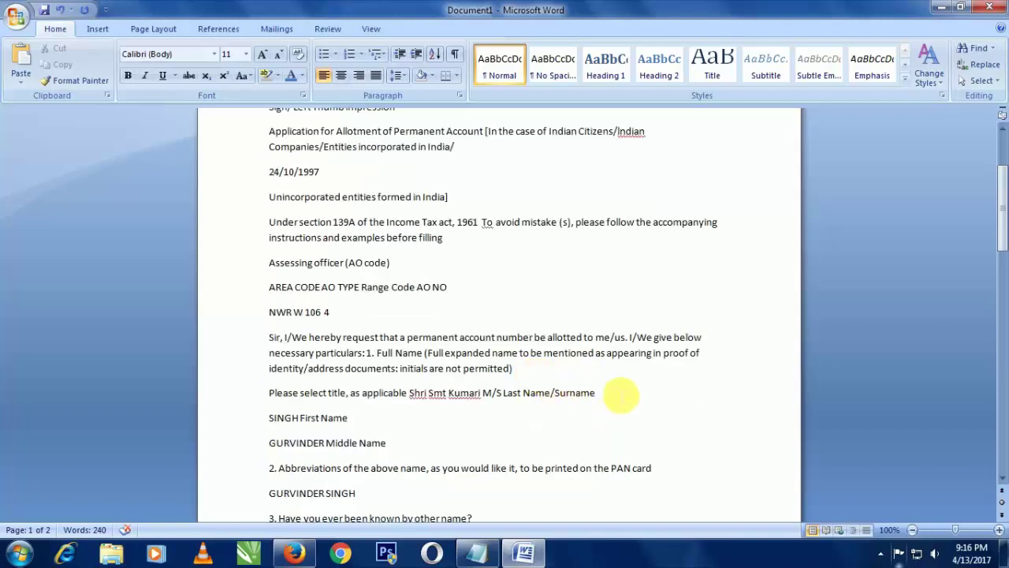
{"action": "left_click_drag", "start_coordinate": [621, 395], "coordinate": [536, 406]}
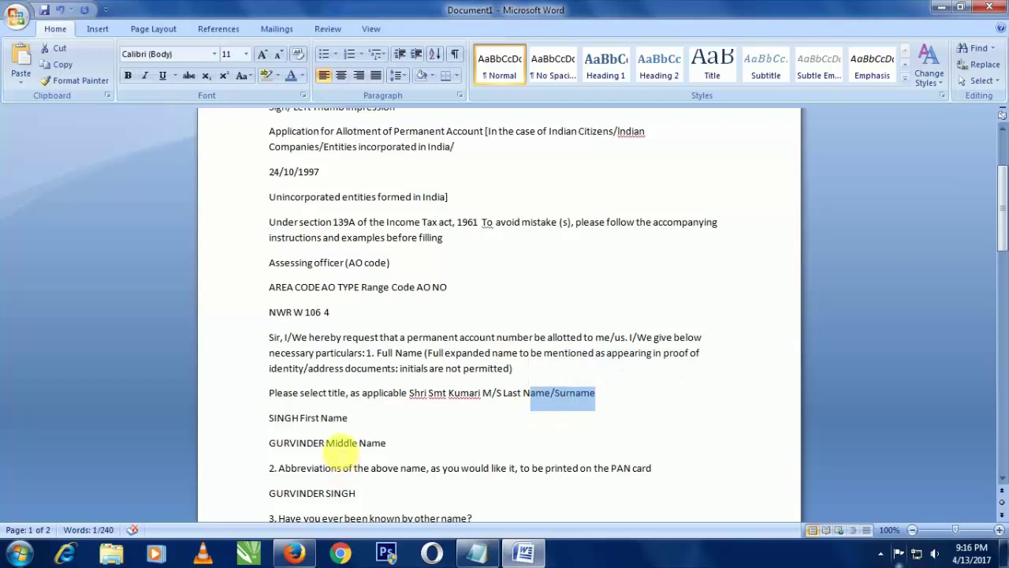
{"action": "left_click", "coordinate": [325, 444]}
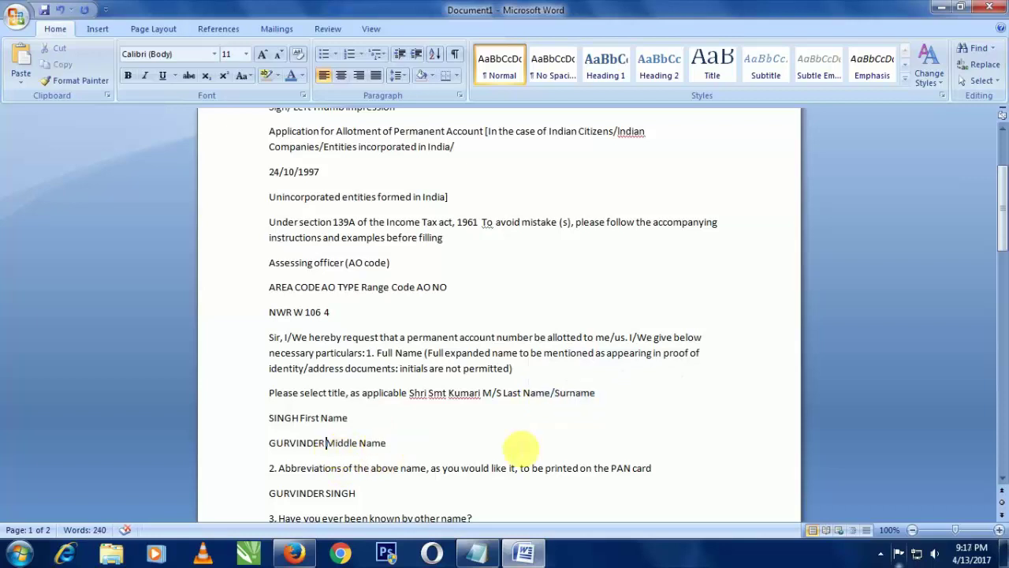
{"action": "scroll", "coordinate": [516, 440], "scroll_direction": "down", "scroll_amount": 1}
{"action": "scroll", "coordinate": [517, 440], "scroll_direction": "down", "scroll_amount": 2}
{"action": "scroll", "coordinate": [516, 442], "scroll_direction": "up", "scroll_amount": 4}
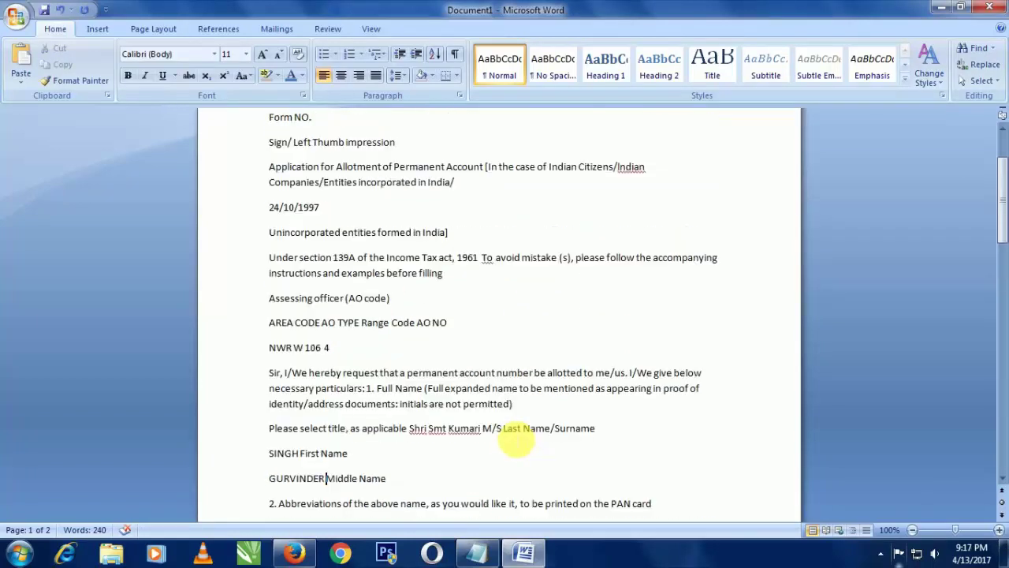
{"action": "scroll", "coordinate": [516, 442], "scroll_direction": "up", "scroll_amount": 3}
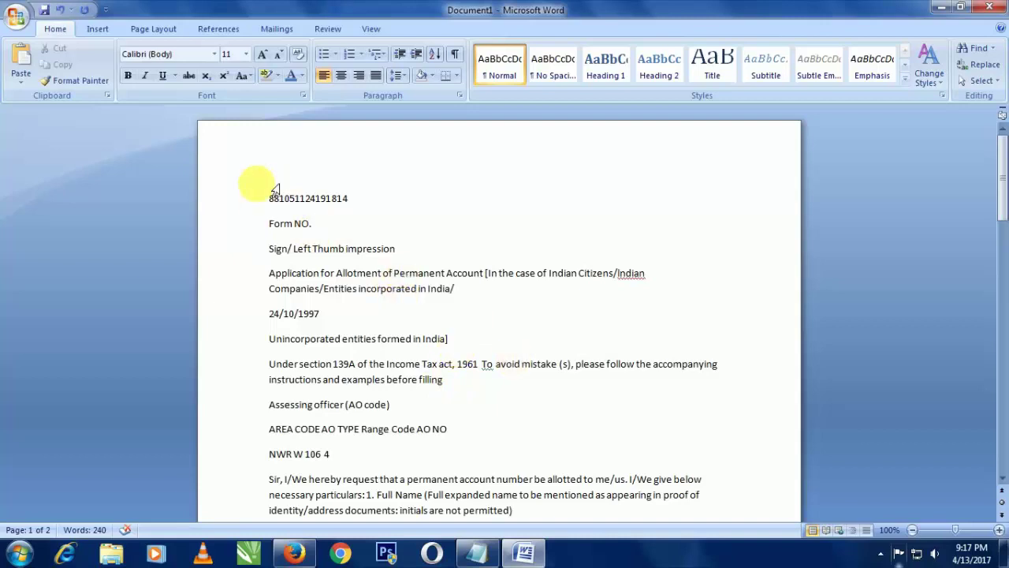
{"action": "scroll", "coordinate": [269, 204], "scroll_direction": "down", "scroll_amount": 4}
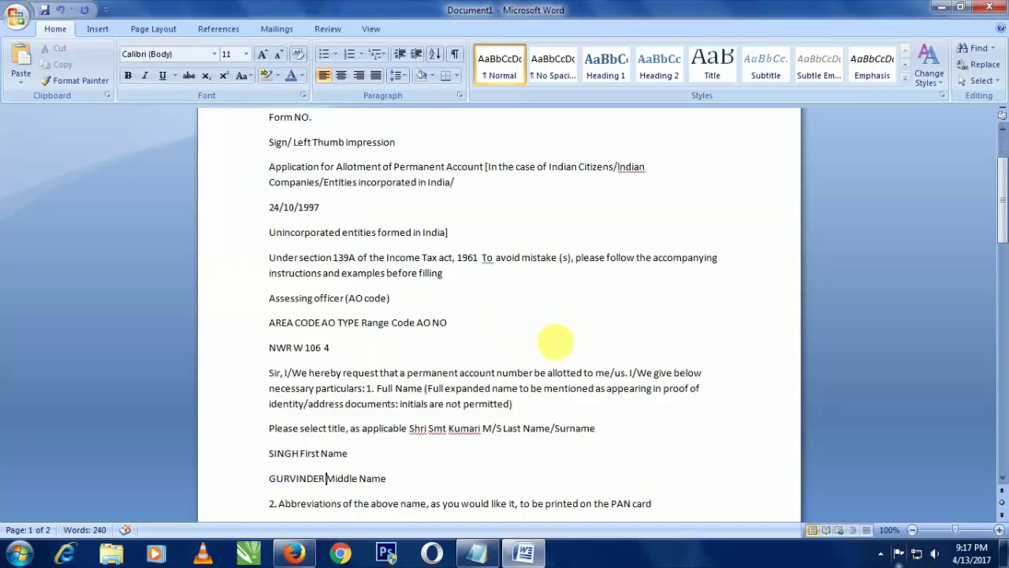
{"action": "scroll", "coordinate": [591, 439], "scroll_direction": "down", "scroll_amount": 5}
{"action": "scroll", "coordinate": [590, 440], "scroll_direction": "down", "scroll_amount": 3}
{"action": "scroll", "coordinate": [532, 450], "scroll_direction": "down", "scroll_amount": 3}
Step: Bring Firefox forward and show the All type Knowledge YouTube channel page
{"action": "left_click", "coordinate": [293, 551]}
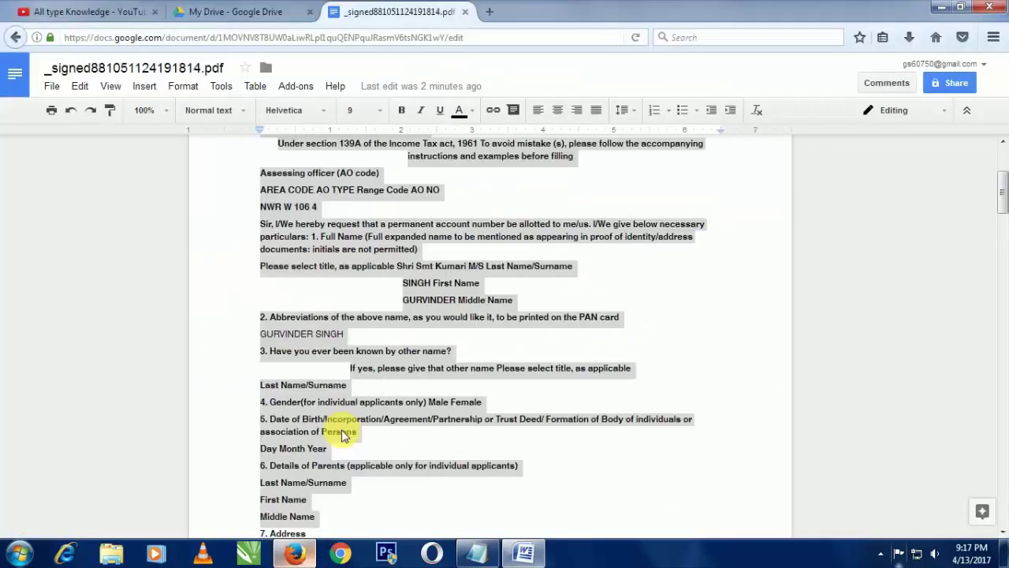
{"action": "left_click", "coordinate": [93, 8]}
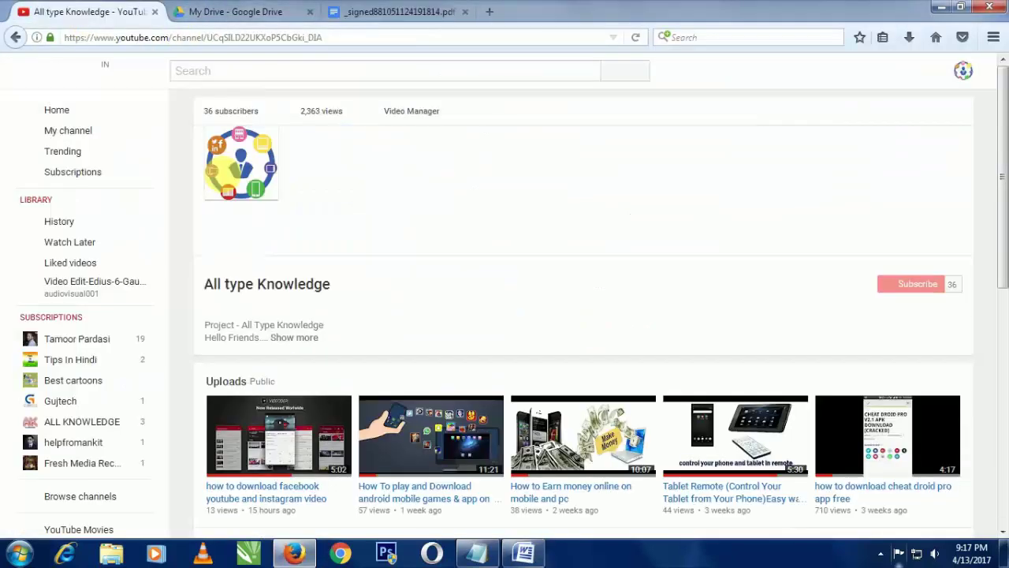